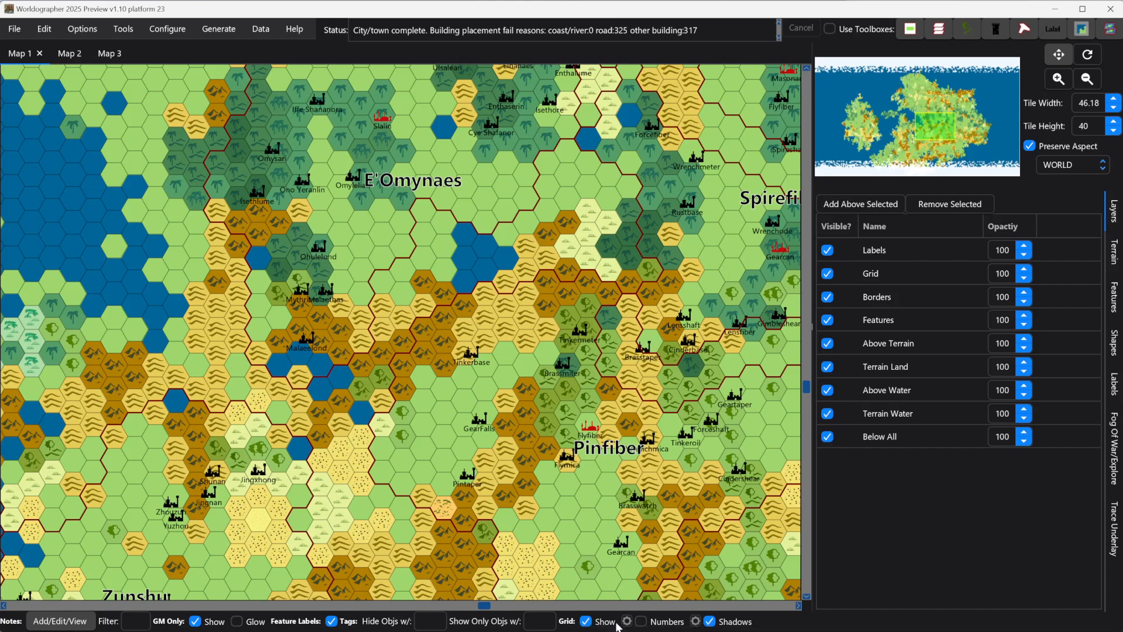
Set the thickness of the current level's tile grid to 0
{"action": "left_click", "coordinate": [627, 622]}
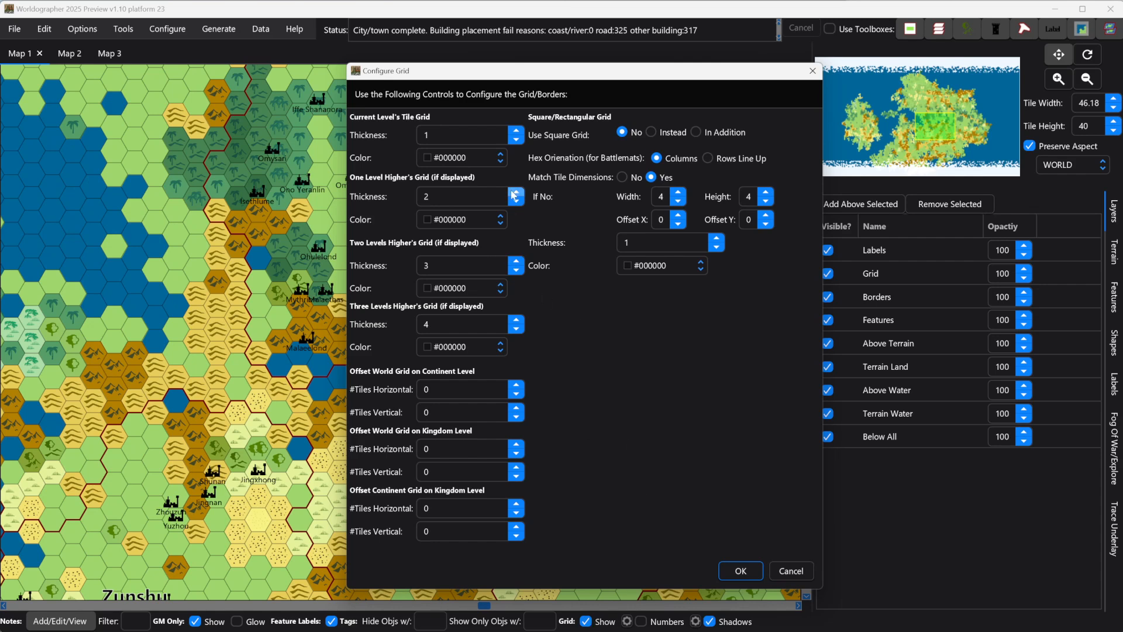
{"action": "left_click", "coordinate": [517, 141]}
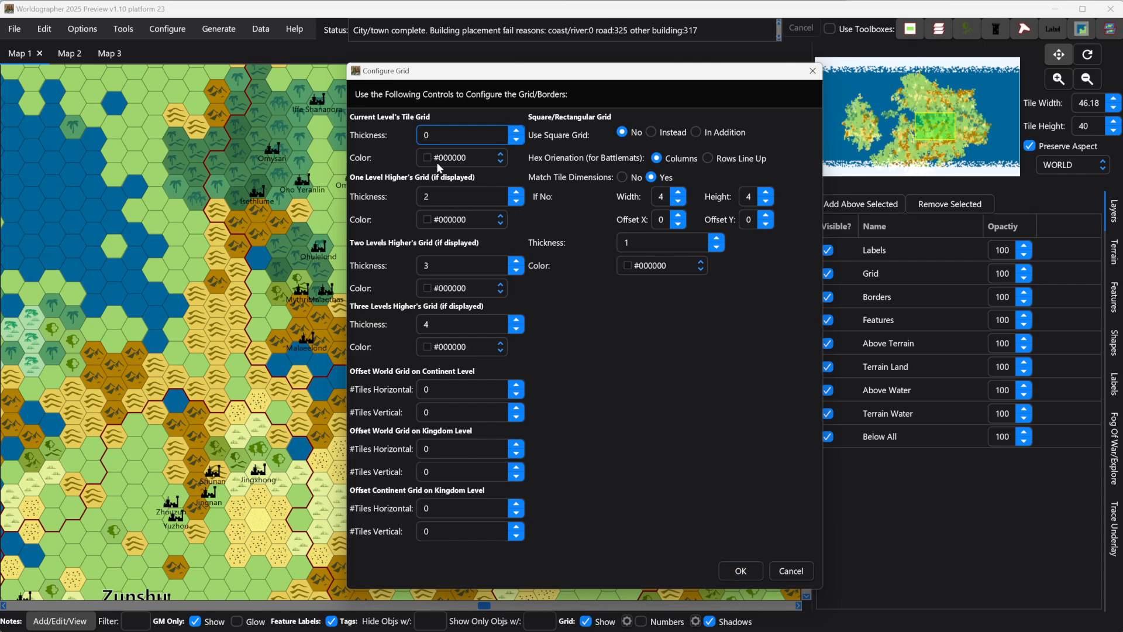
{"action": "left_click", "coordinate": [740, 569]}
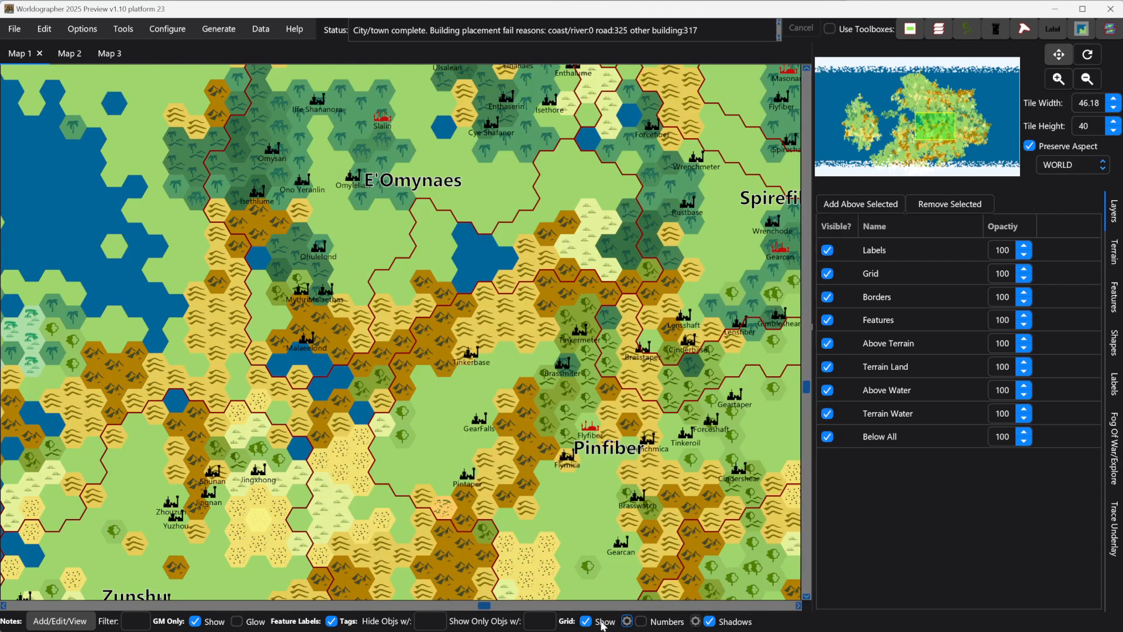
Set the current level's tile grid thickness to 1 and use a square grid in addition, checking the map around GearFalls up close
{"action": "left_click", "coordinate": [627, 622]}
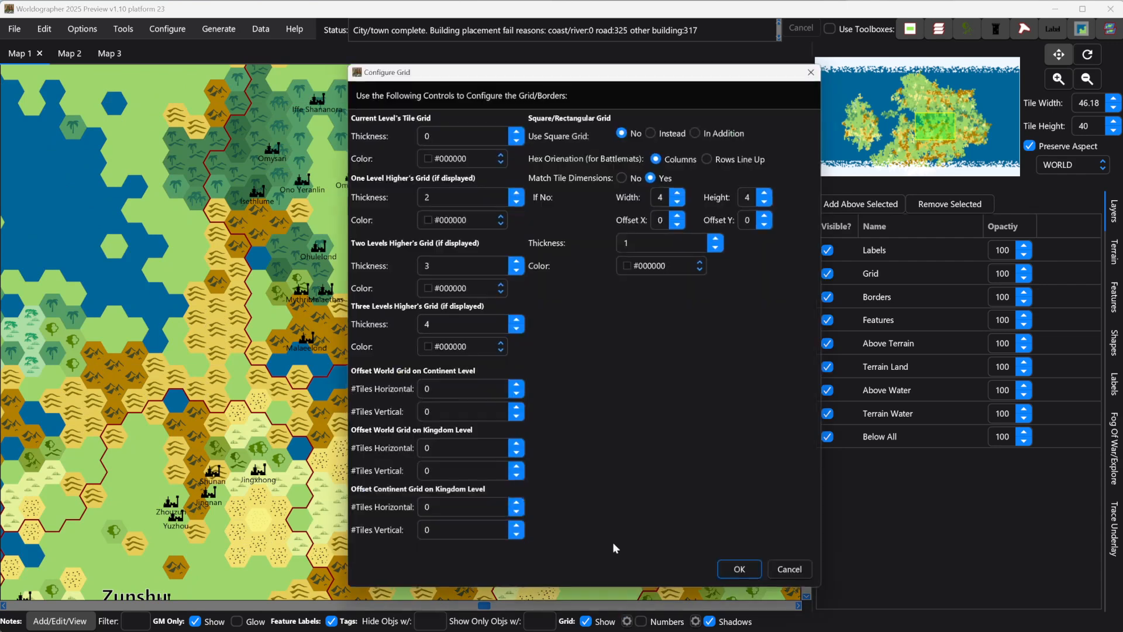
{"action": "left_click", "coordinate": [516, 130]}
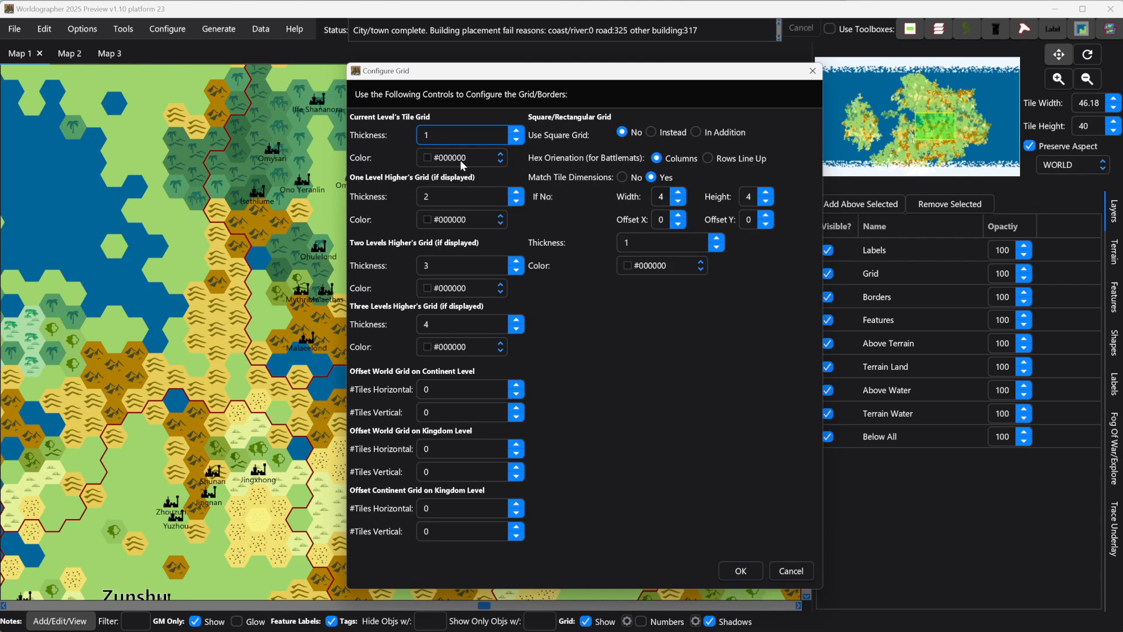
{"action": "left_click", "coordinate": [696, 133]}
{"action": "left_click", "coordinate": [738, 570]}
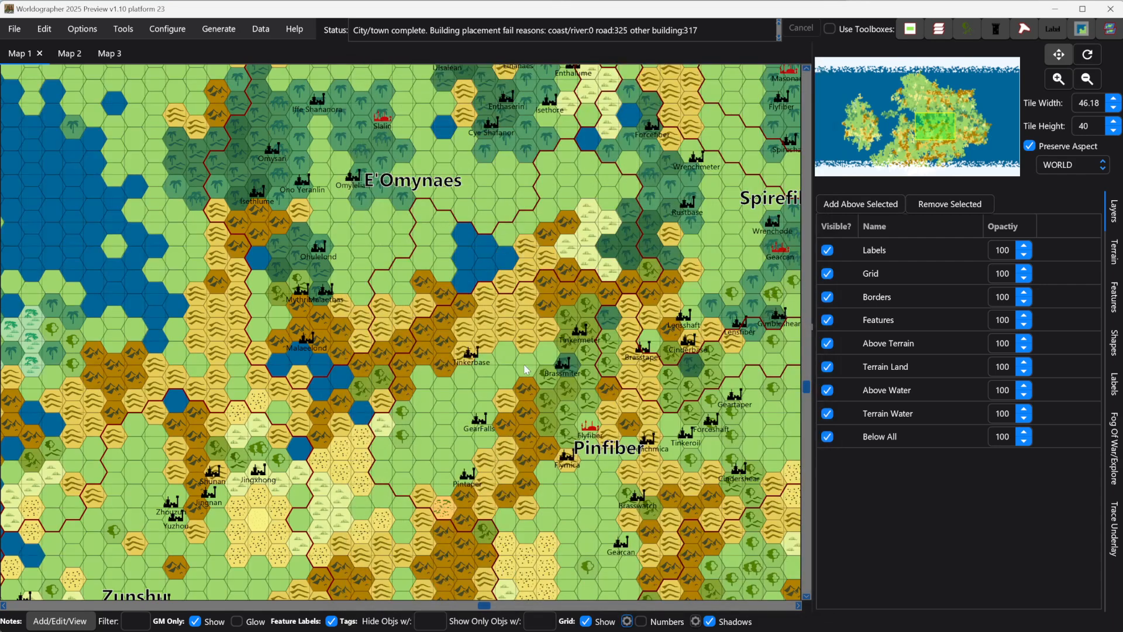
{"action": "scroll", "coordinate": [468, 438], "scroll_direction": "up", "scroll_amount": 5}
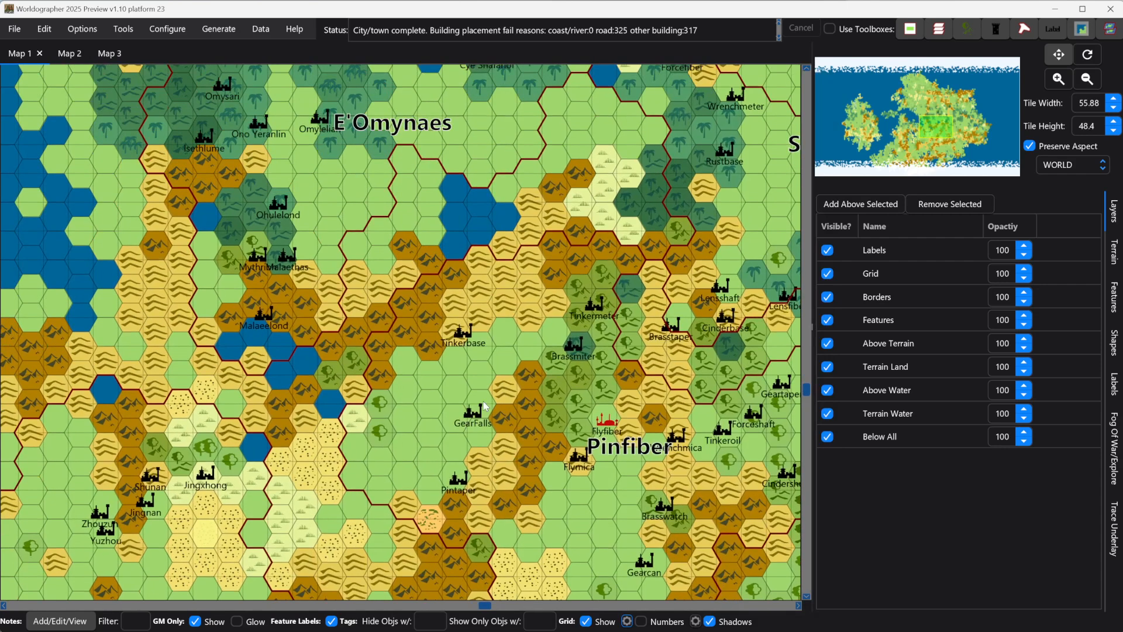
{"action": "scroll", "coordinate": [487, 335], "scroll_direction": "up", "scroll_amount": 2}
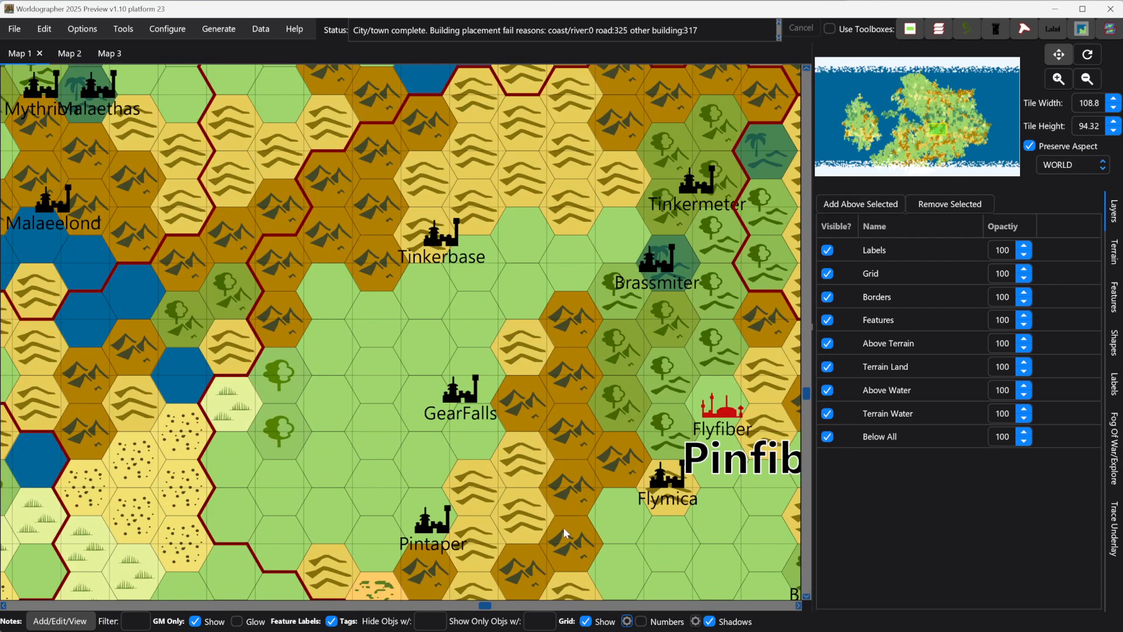
Toggle the grid off and on with its display option, and hide and reshow the Grid layer
{"action": "left_click", "coordinate": [586, 622]}
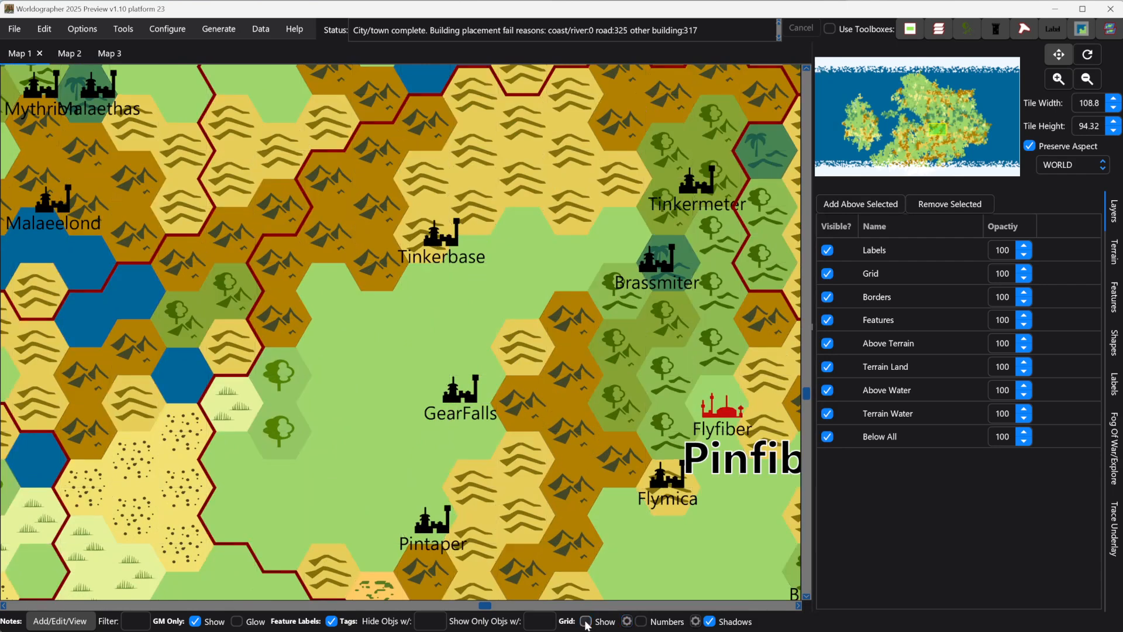
{"action": "left_click", "coordinate": [586, 622]}
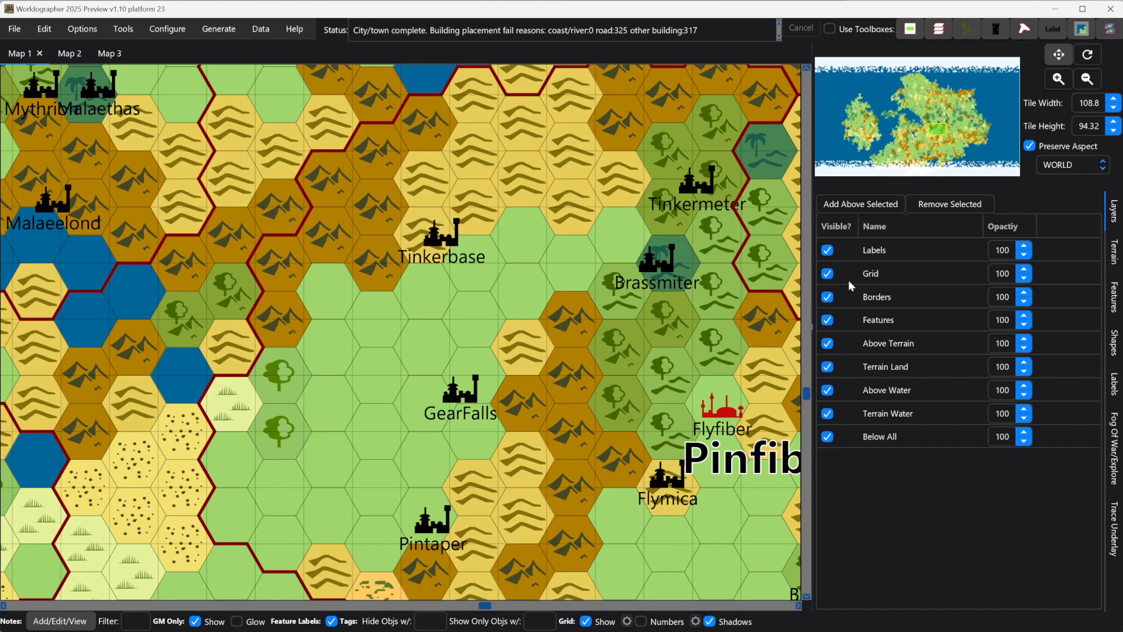
{"action": "left_click", "coordinate": [829, 275]}
{"action": "left_click", "coordinate": [827, 273]}
Use a square grid instead of the hex grid with colour #666666, and move the Grid layer below the Features layer
{"action": "left_click", "coordinate": [627, 622]}
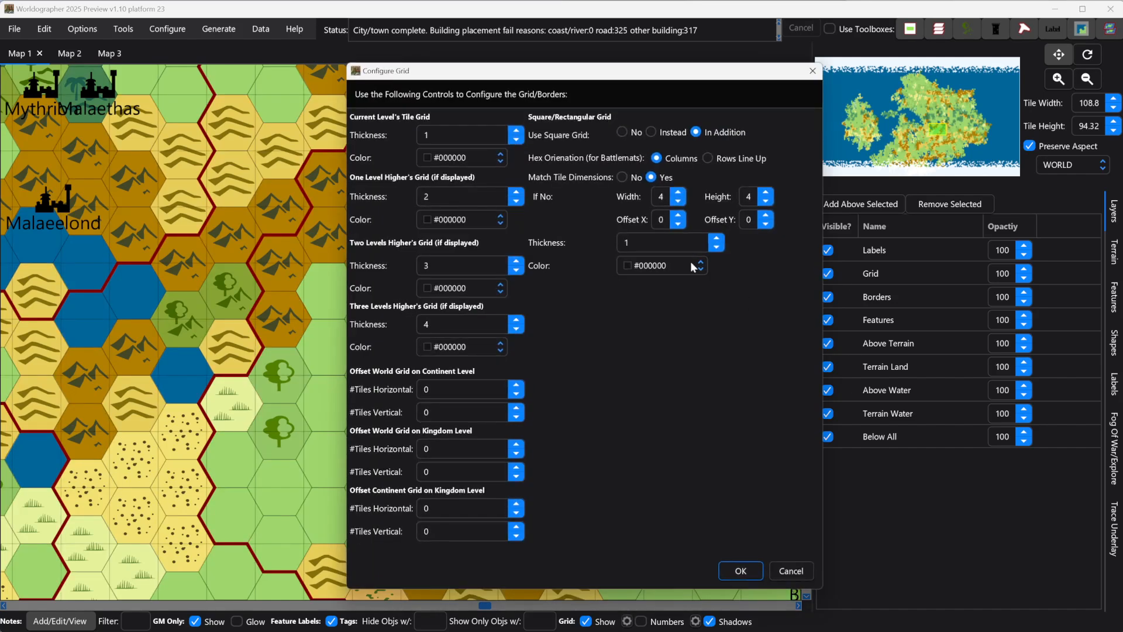
{"action": "left_click", "coordinate": [651, 133]}
{"action": "left_click", "coordinate": [690, 270]}
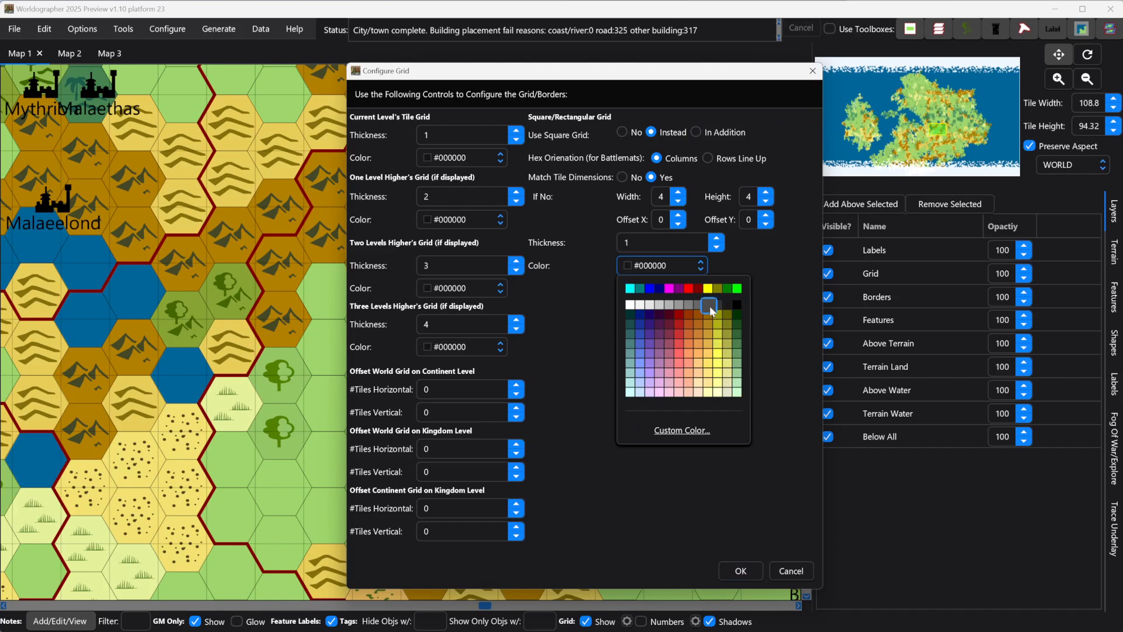
{"action": "left_click", "coordinate": [699, 306]}
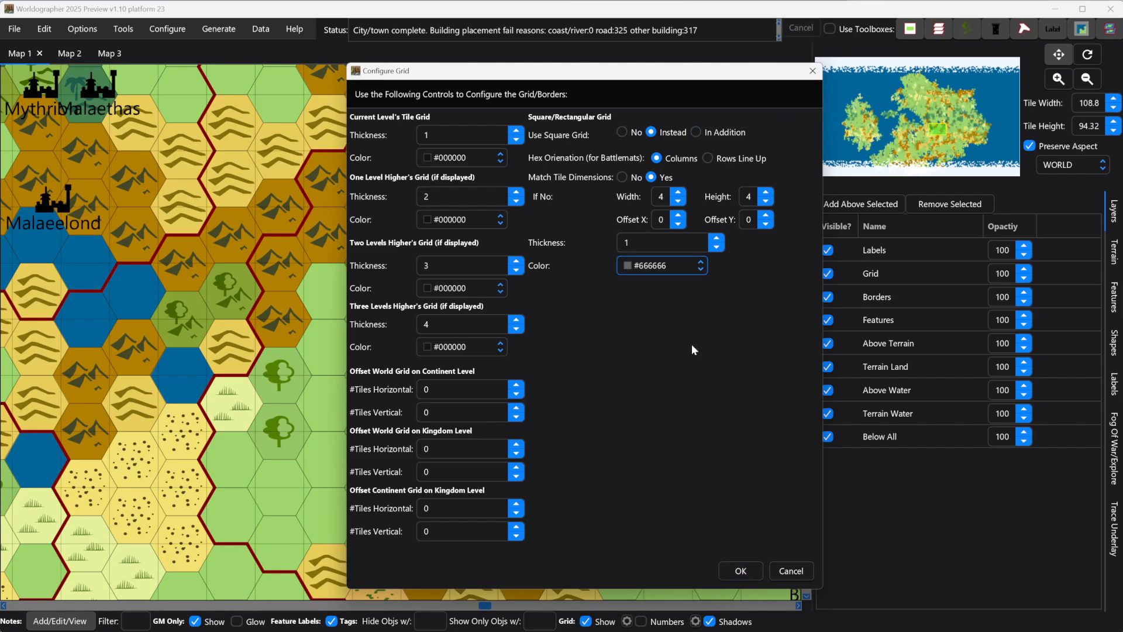
{"action": "left_click", "coordinate": [731, 571]}
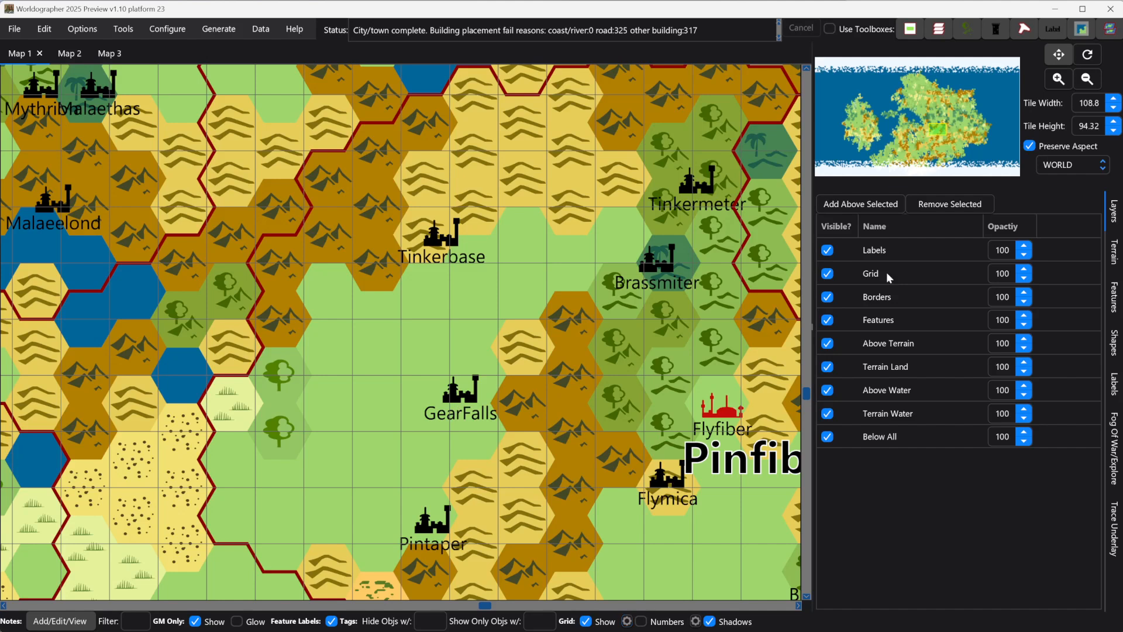
{"action": "left_click_drag", "start_coordinate": [886, 272], "coordinate": [885, 331]}
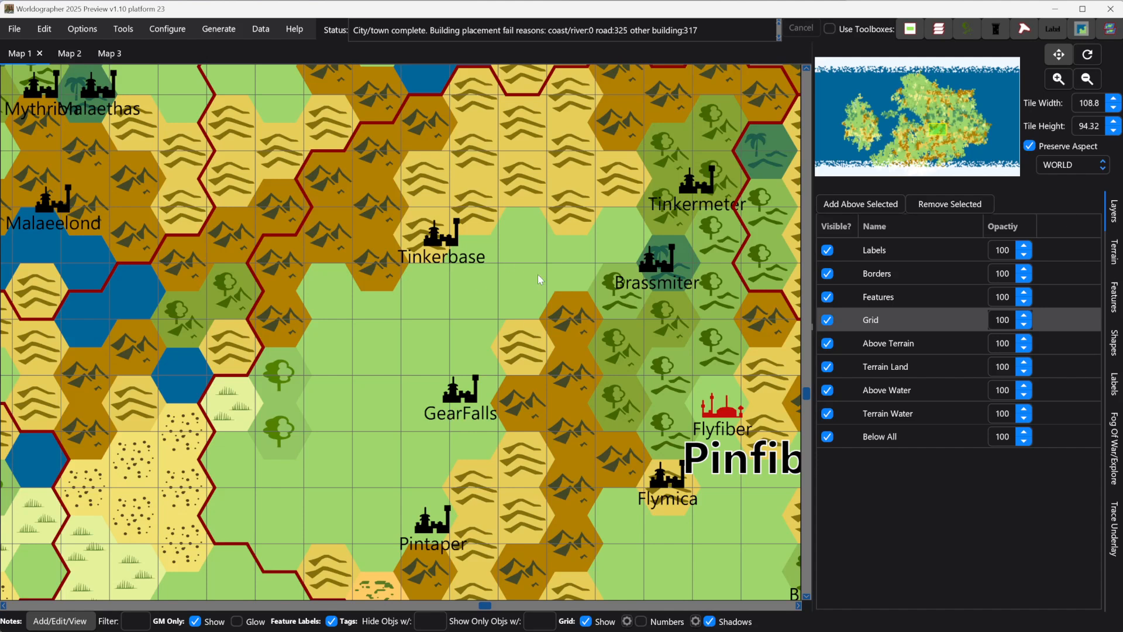
Stop preserving the tile aspect on Map 1 and reduce the tile height to 80.32
{"action": "left_click", "coordinate": [1033, 149]}
{"action": "left_click", "coordinate": [1114, 132]}
{"action": "left_click", "coordinate": [1114, 132]}
{"action": "left_click", "coordinate": [1114, 132]}
{"action": "left_click", "coordinate": [1114, 132]}
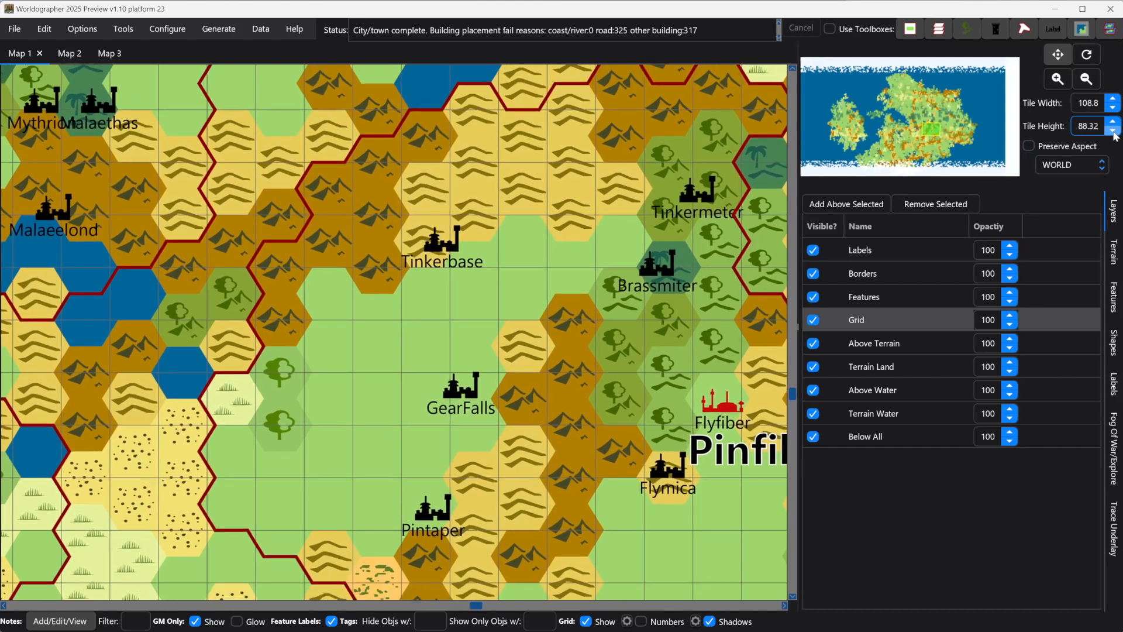
{"action": "left_click", "coordinate": [1113, 132]}
{"action": "left_click", "coordinate": [1113, 131]}
{"action": "left_click", "coordinate": [1113, 132]}
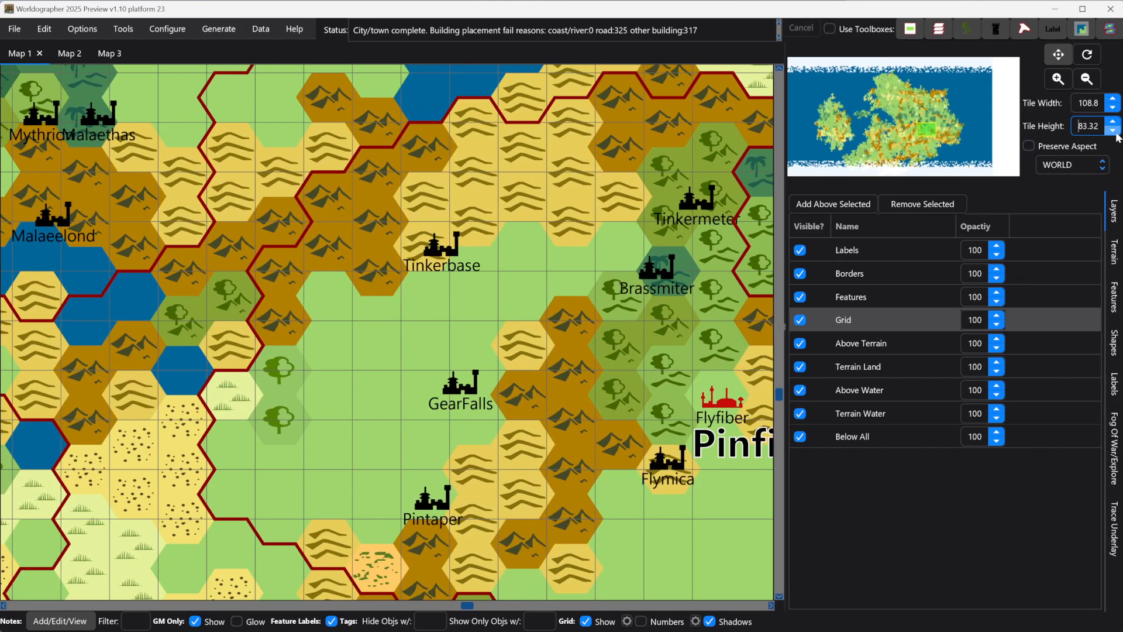
{"action": "left_click", "coordinate": [1114, 132]}
{"action": "left_click", "coordinate": [1114, 133]}
{"action": "left_click", "coordinate": [1114, 132]}
{"action": "left_click", "coordinate": [1114, 132]}
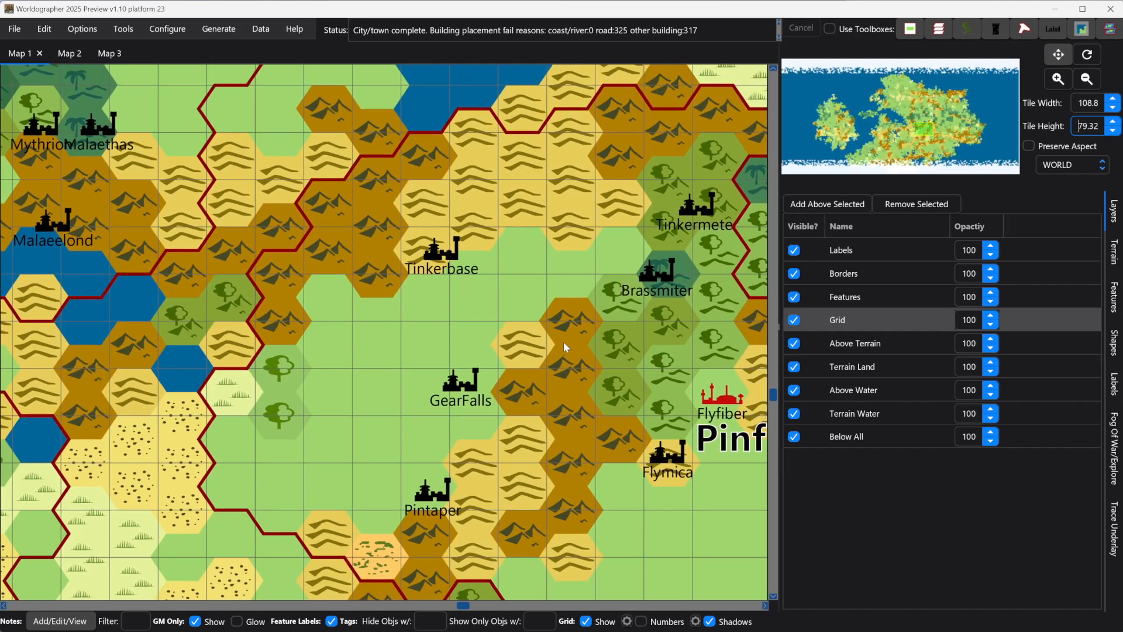
{"action": "left_click", "coordinate": [1113, 121]}
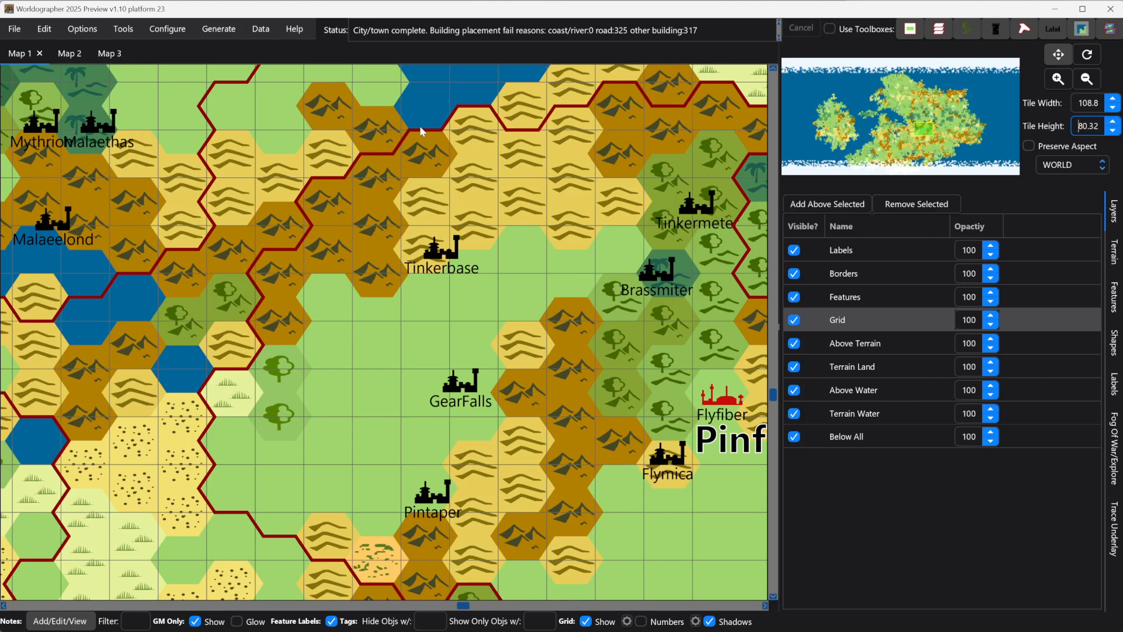
View Map 2, switch to Map 3, and apply its extra grid as In Addition with the colour Maroon
{"action": "left_click", "coordinate": [68, 54]}
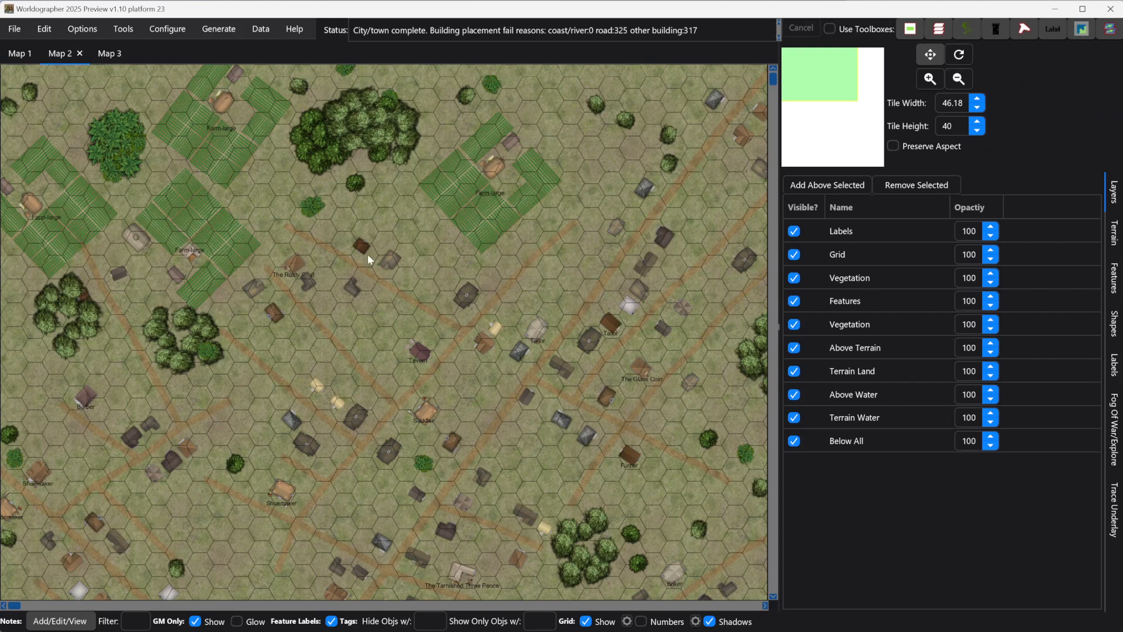
{"action": "left_click", "coordinate": [104, 53]}
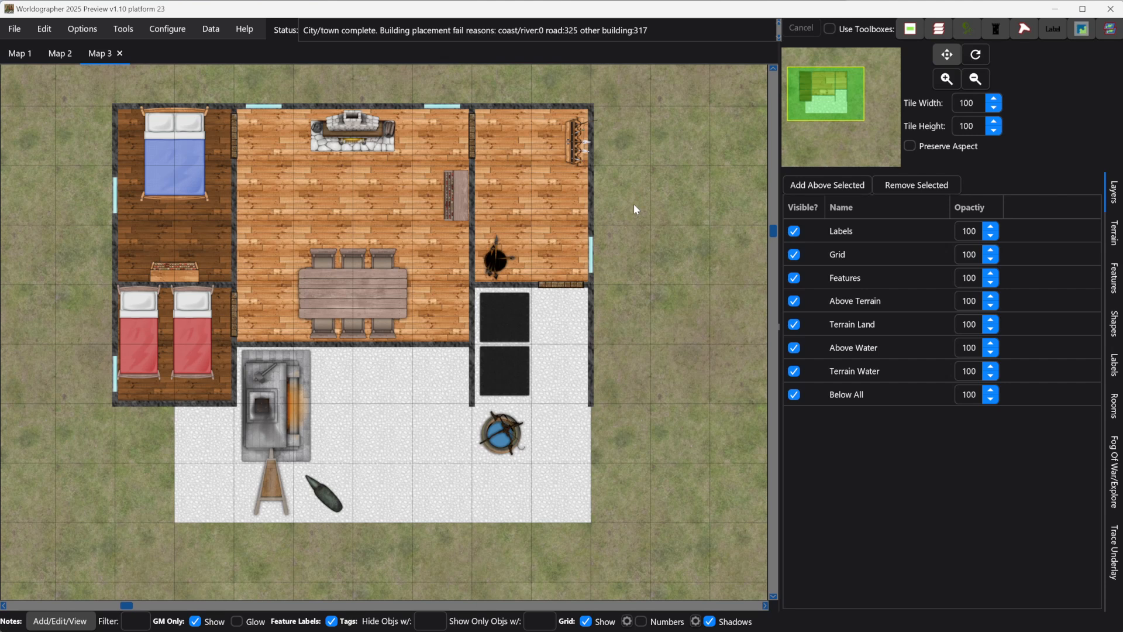
{"action": "left_click", "coordinate": [628, 623]}
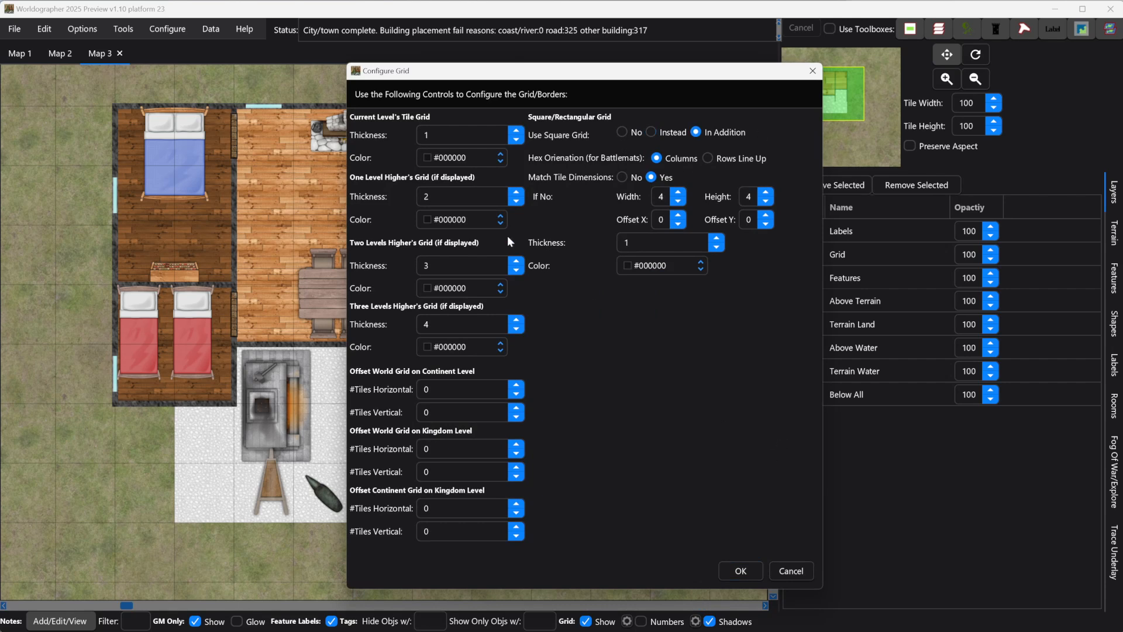
{"action": "left_click", "coordinate": [654, 268]}
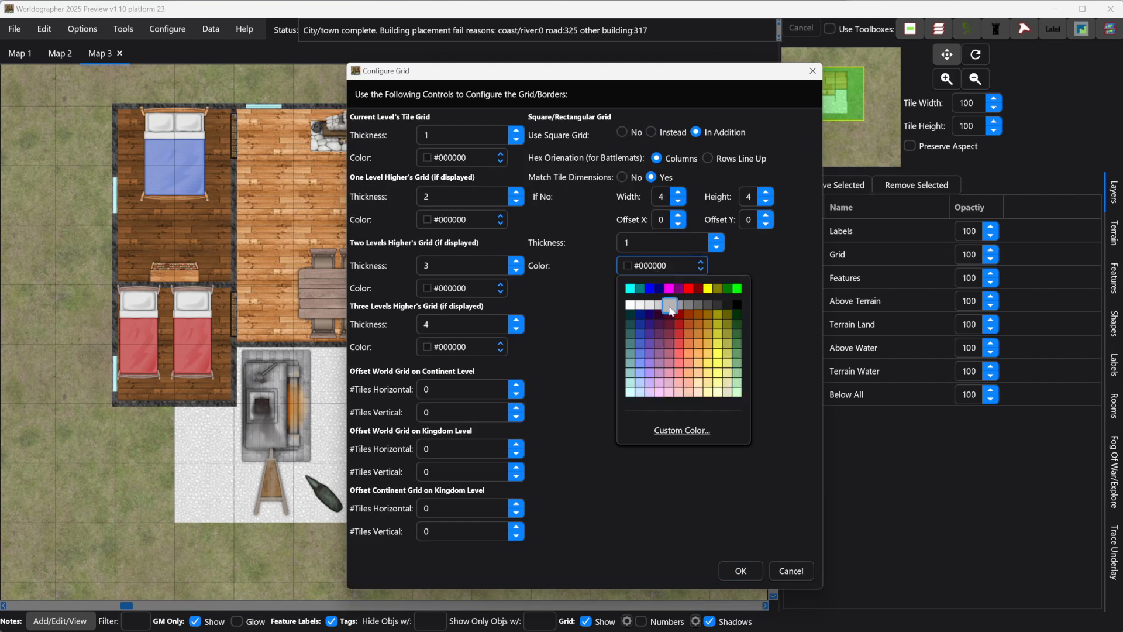
{"action": "left_click", "coordinate": [698, 288]}
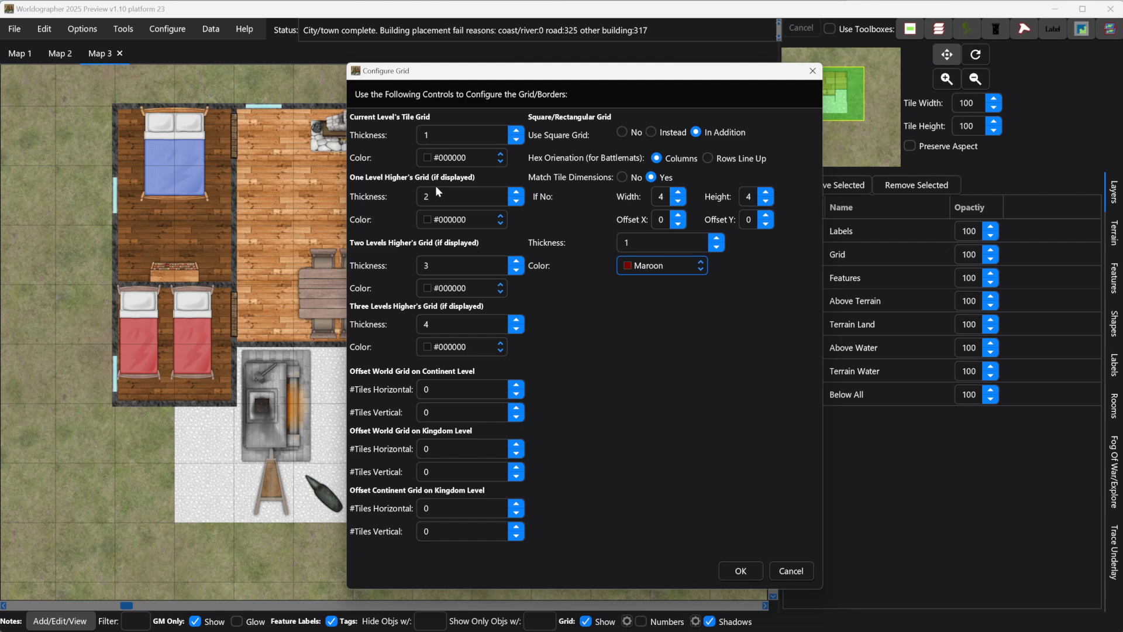
{"action": "left_click", "coordinate": [742, 563]}
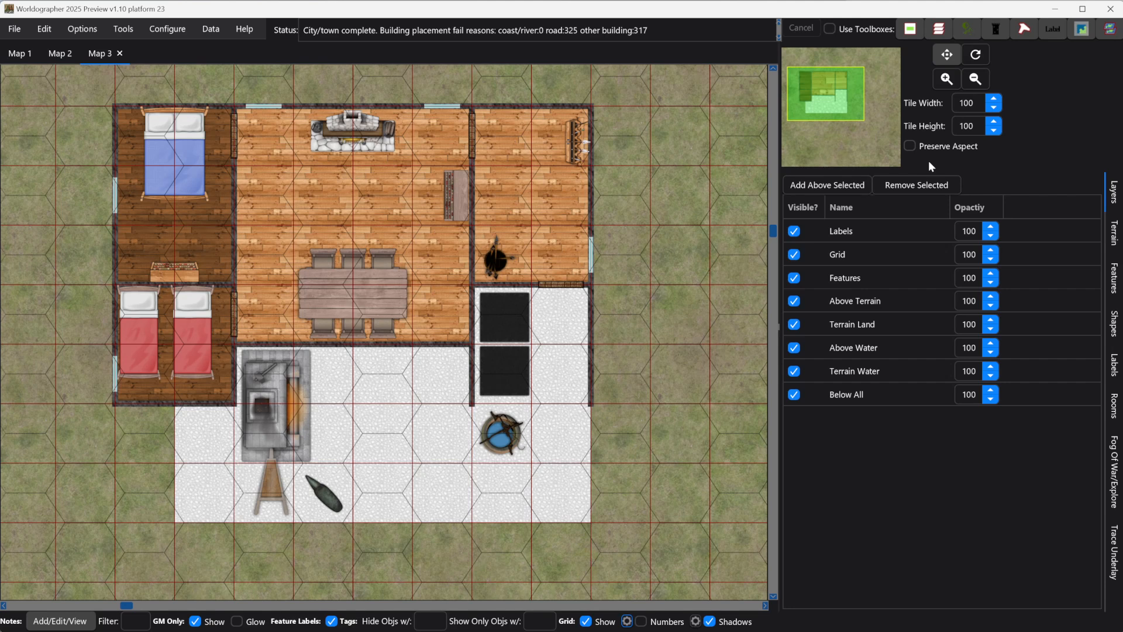
Set Map 3's tile height to 110
{"action": "left_click", "coordinate": [962, 126]}
{"action": "type", "text": "110"}
{"action": "key", "text": "Return"}
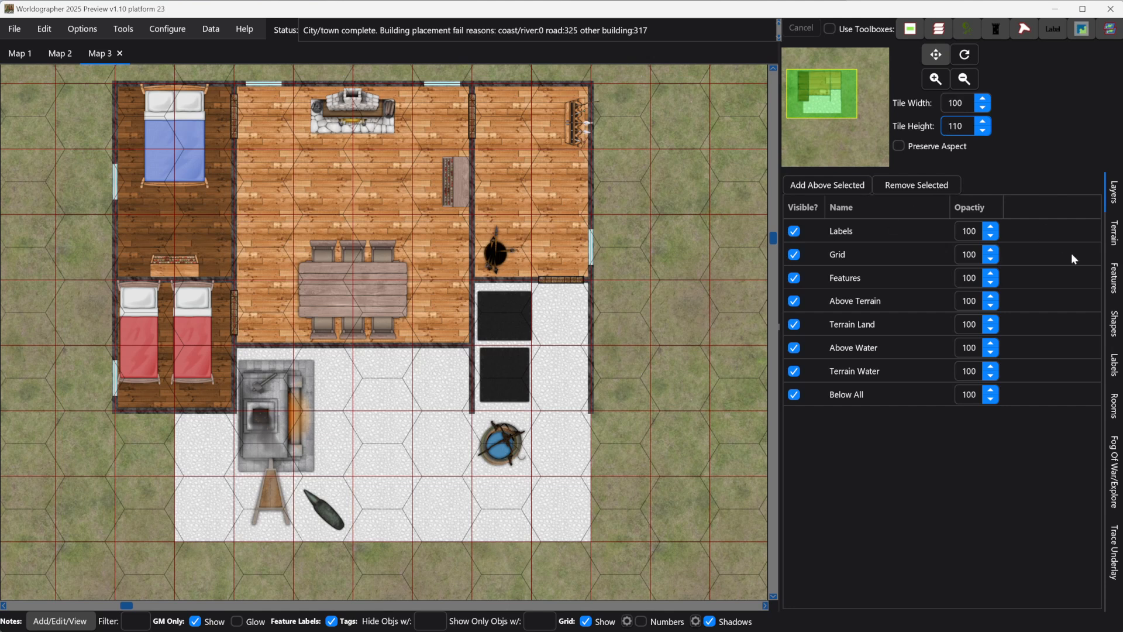
Select the well feature on the stone patio, enable its separate height scaling, and set its rotation to 0
{"action": "left_click", "coordinate": [1107, 280]}
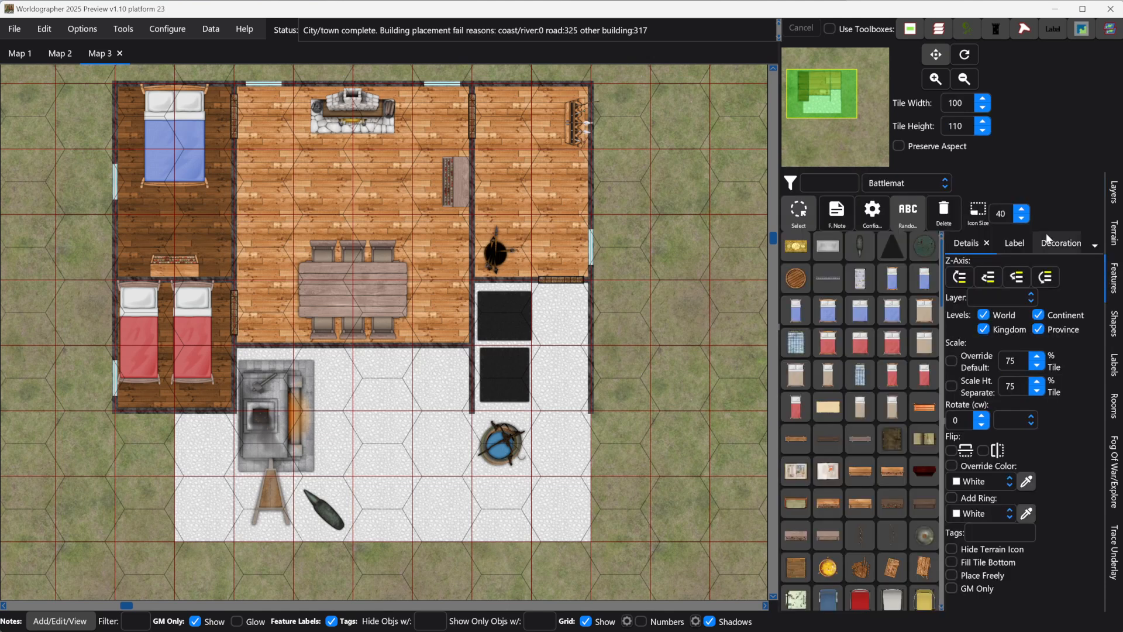
{"action": "left_click", "coordinate": [481, 442]}
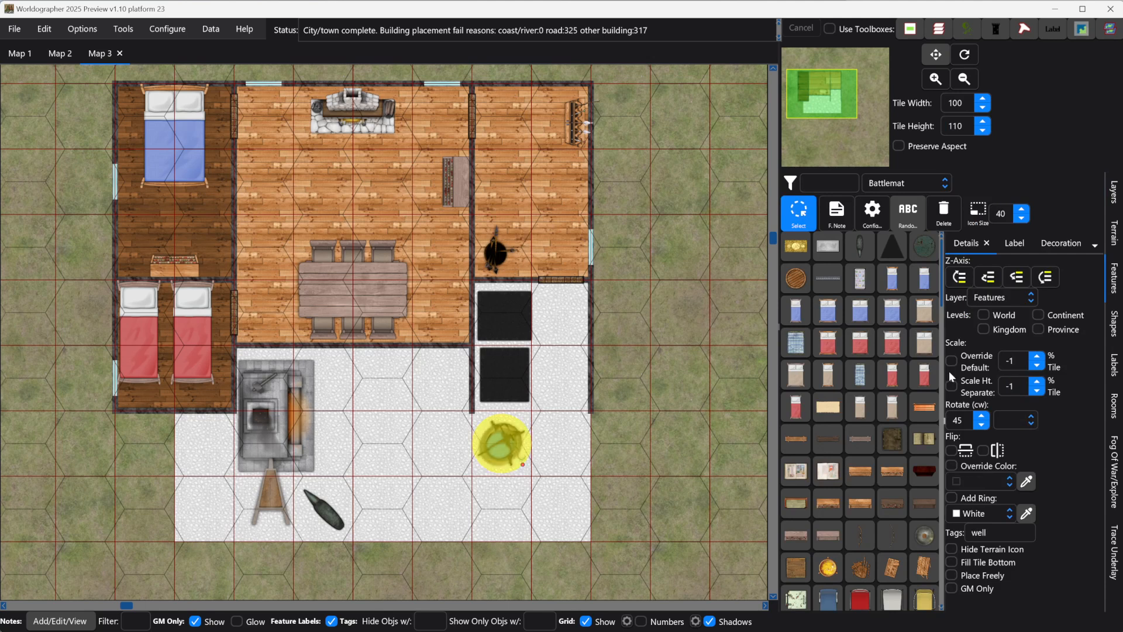
{"action": "left_click", "coordinate": [950, 386]}
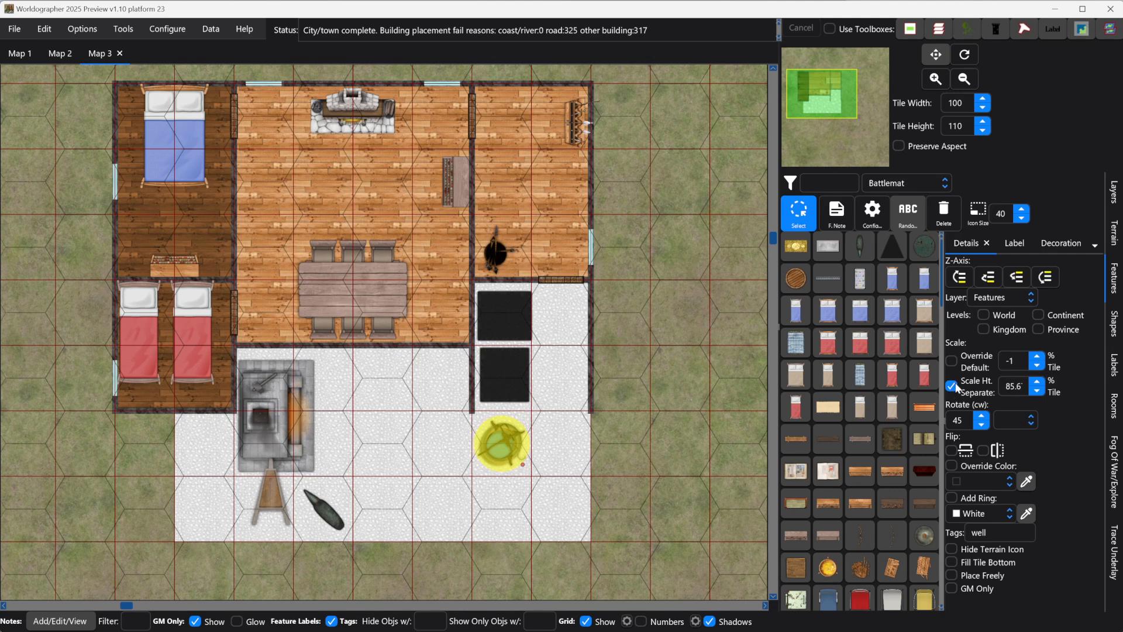
{"action": "left_click", "coordinate": [1004, 384]}
{"action": "double_click", "coordinate": [963, 422]}
{"action": "type", "text": "0"}
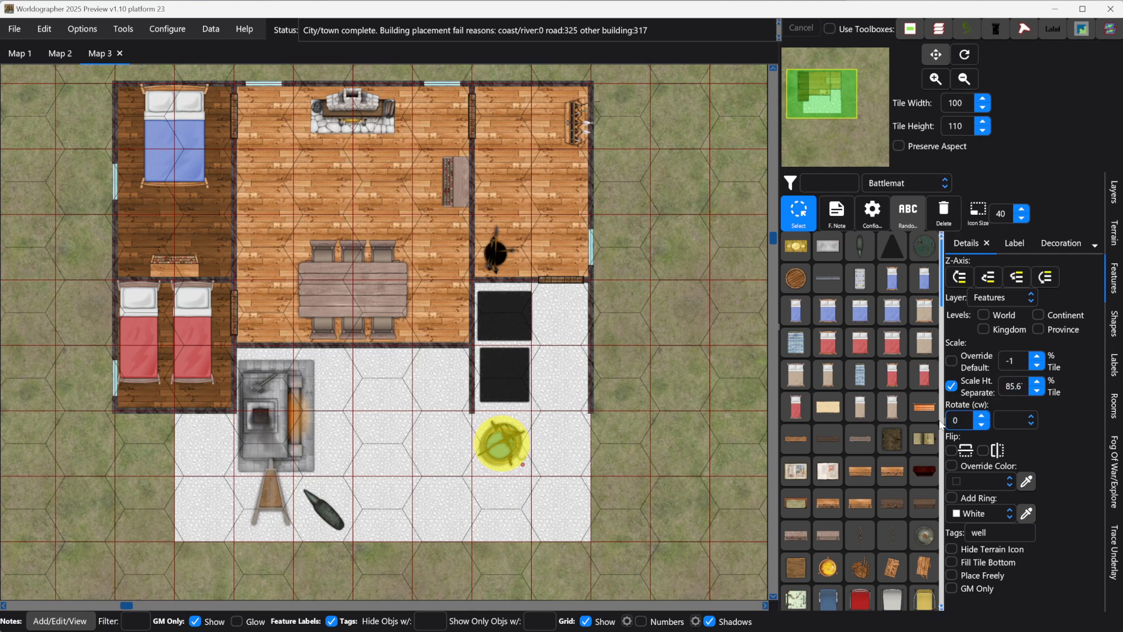
{"action": "key", "text": "Return"}
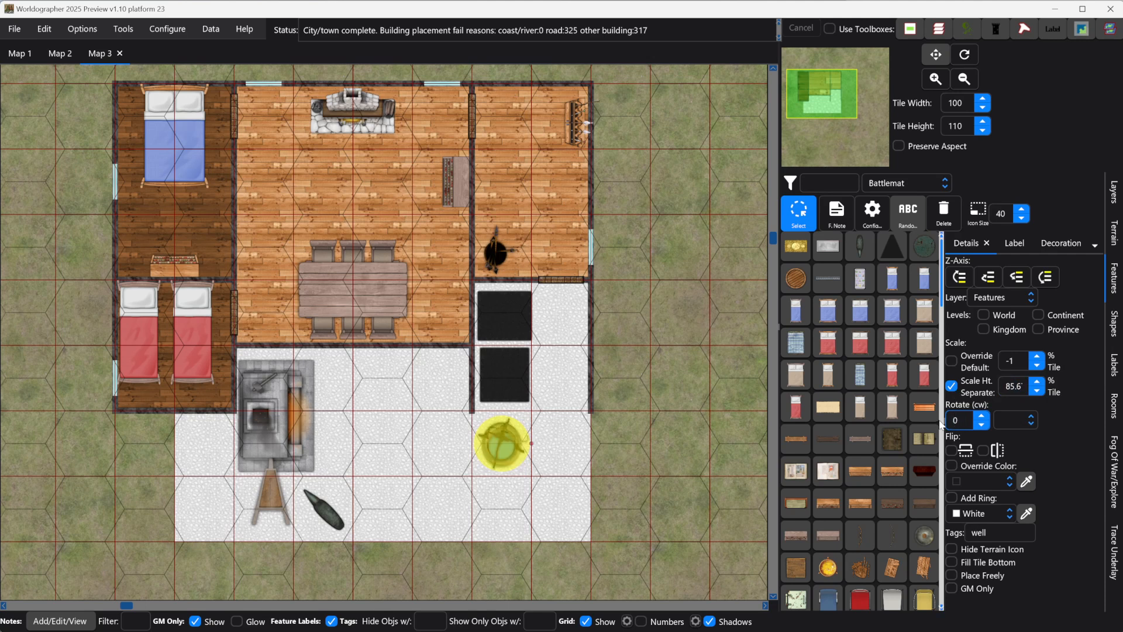
Try a separate height scale of 75% on the well and turn separate height scaling off again
{"action": "left_click", "coordinate": [1008, 386]}
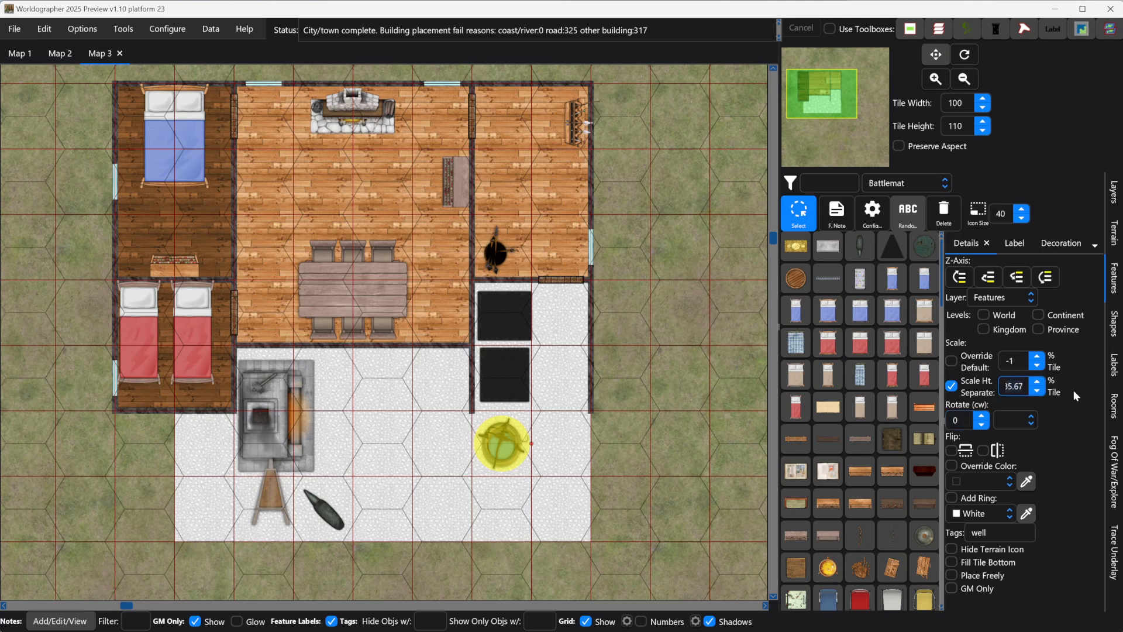
{"action": "key", "text": "ctrl+a"}
{"action": "type", "text": "75"}
{"action": "key", "text": "Return"}
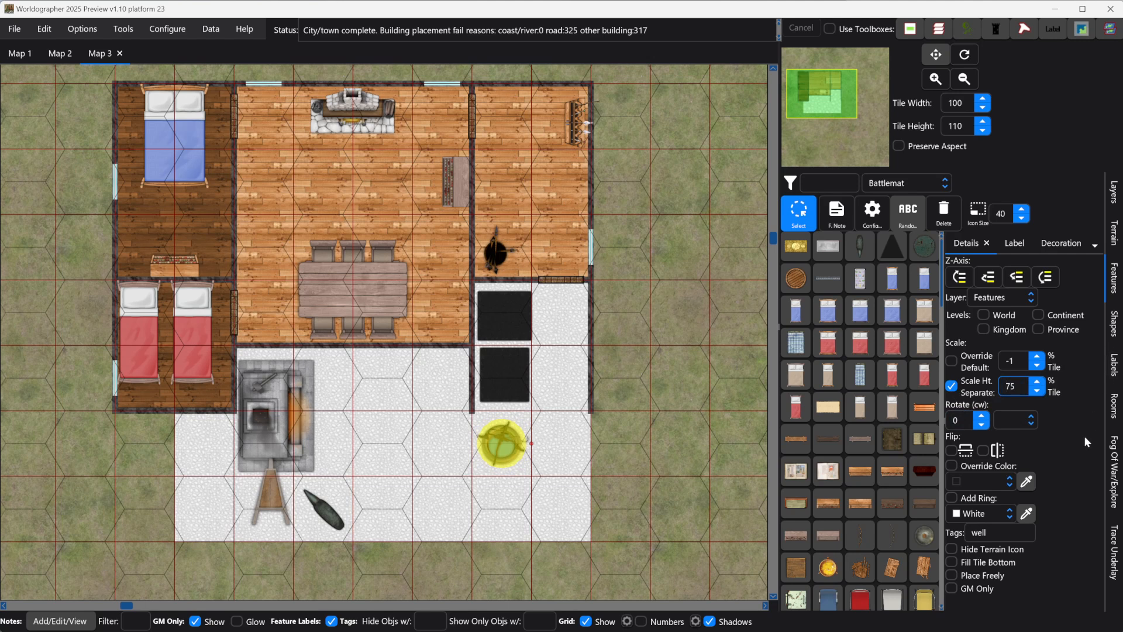
{"action": "left_click", "coordinate": [953, 386]}
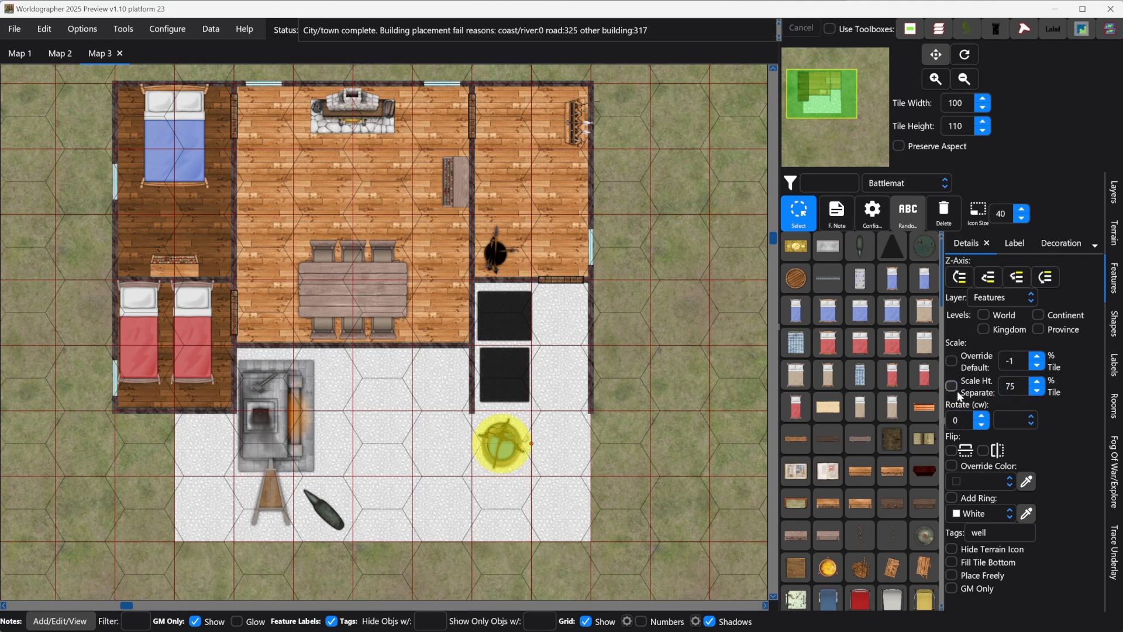
Set Map 3's Use Square Grid option to Instead, apply the grid configuration, and deselect the well
{"action": "left_click", "coordinate": [627, 622]}
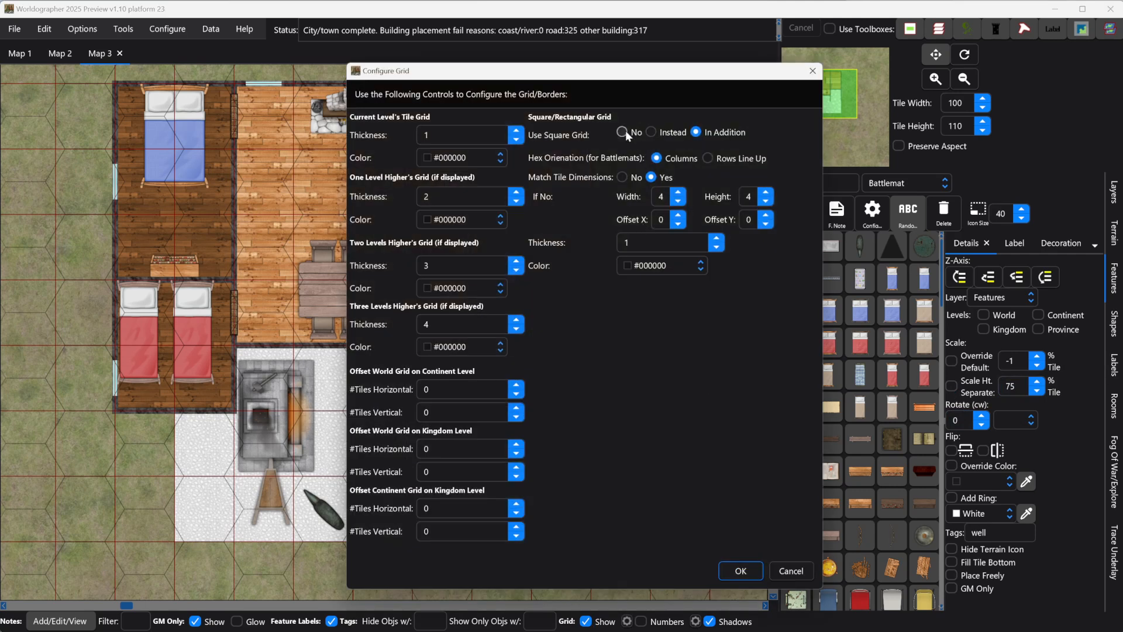
{"action": "left_click", "coordinate": [652, 132]}
{"action": "left_click", "coordinate": [738, 571]}
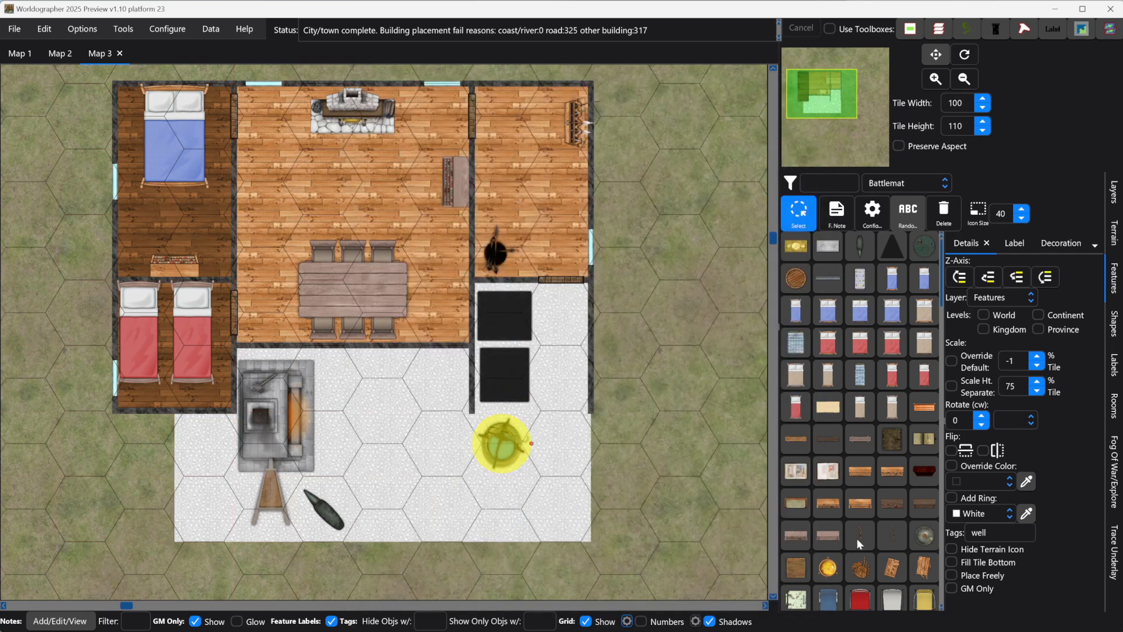
{"action": "key", "text": "Escape"}
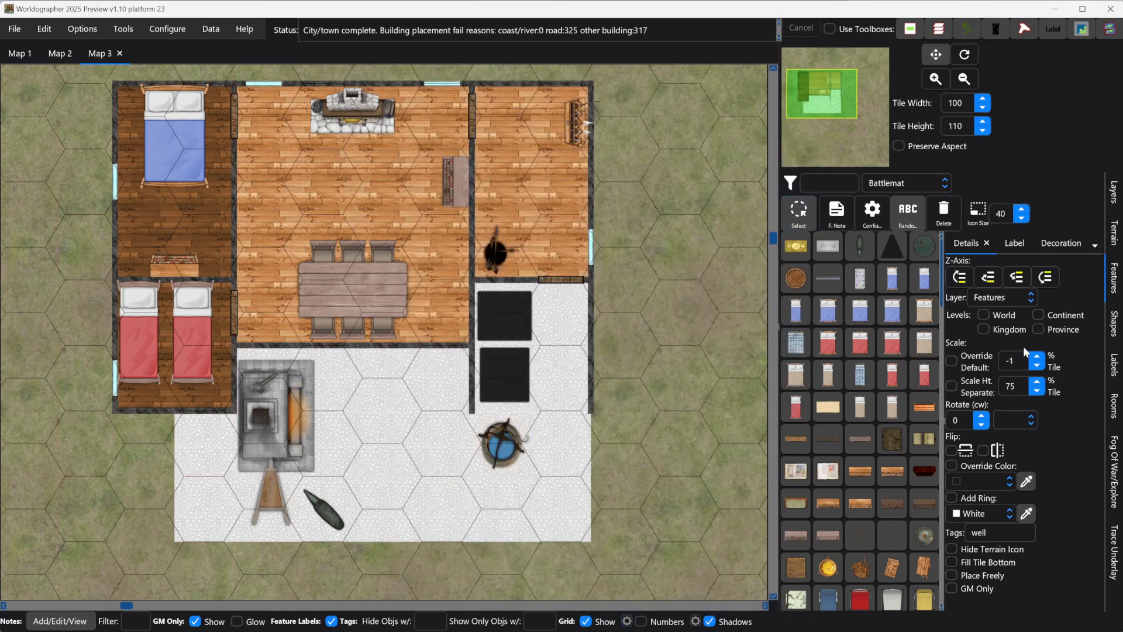